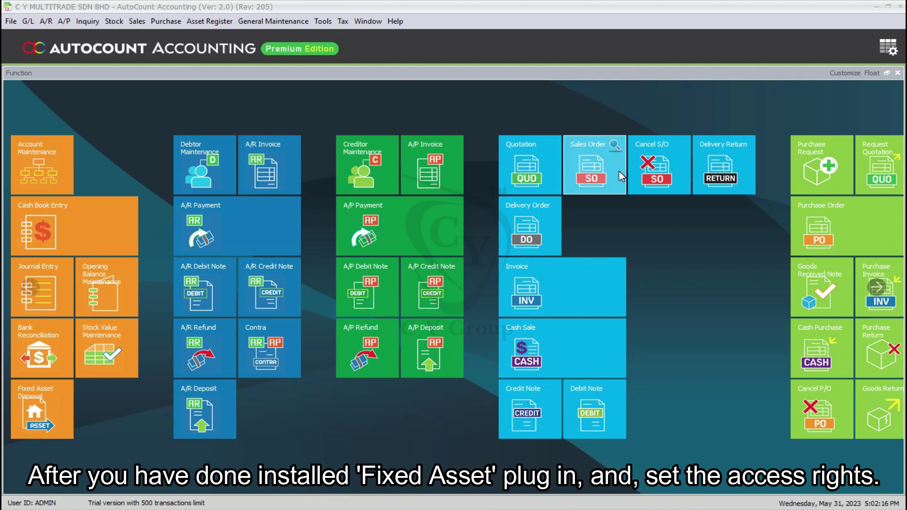
- Open the Asset Register menu to list its maintenance, depreciation, report and setting options
left_click(223, 22)
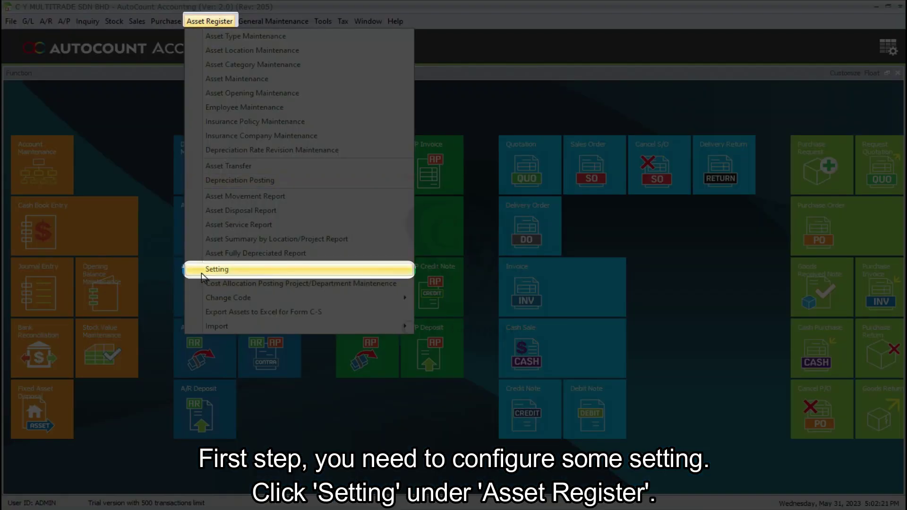
- Open asset Setting and post depreciation to the GENERAL journal as Summary - by Account Code
left_click(264, 274)
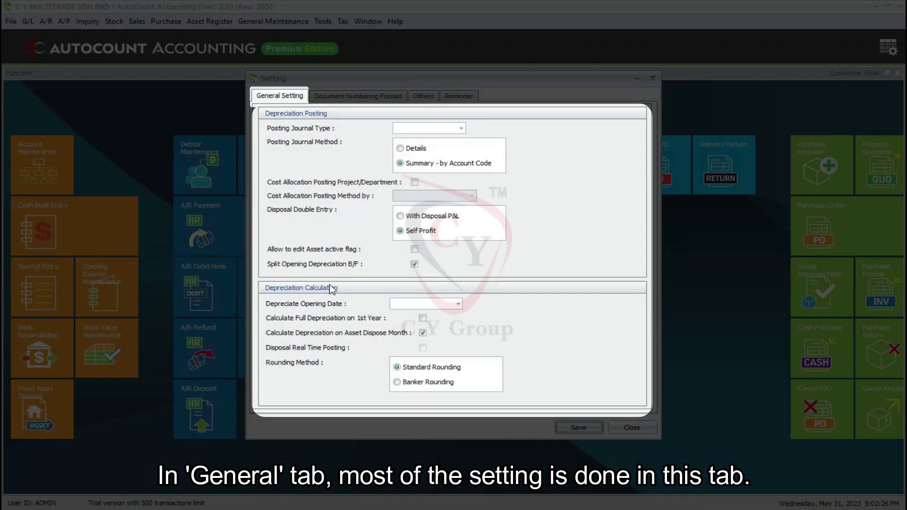
left_click(465, 129)
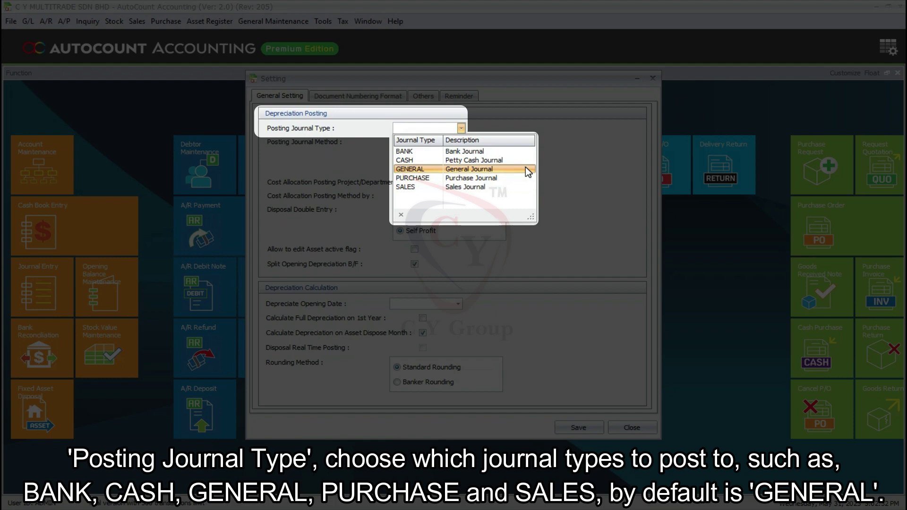
left_click(525, 167)
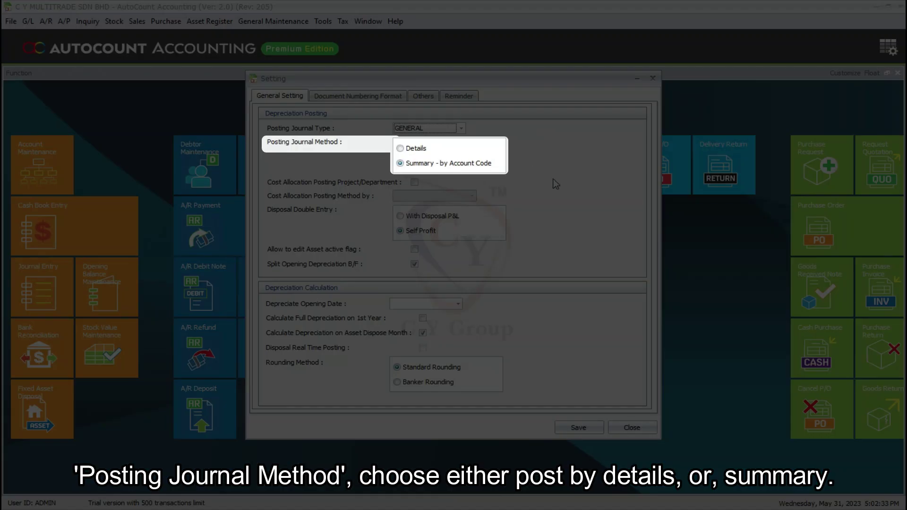
left_click(417, 149)
left_click(423, 164)
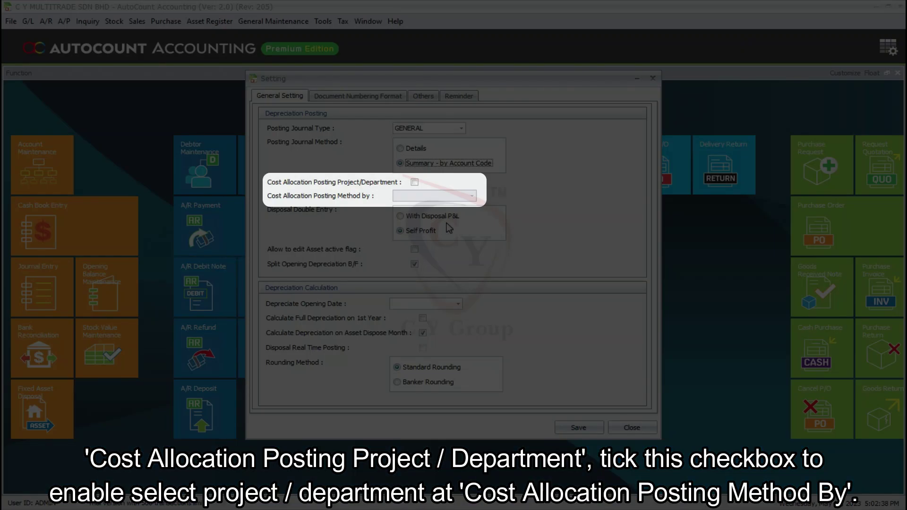
- Tick Cost Allocation Posting, choose Project as the method, and select With Disposal P&L
left_click(415, 182)
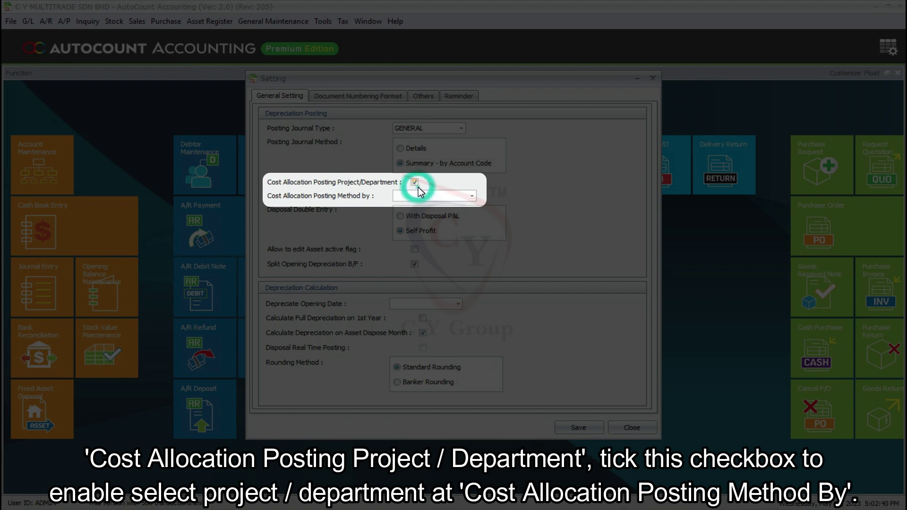
left_click(472, 196)
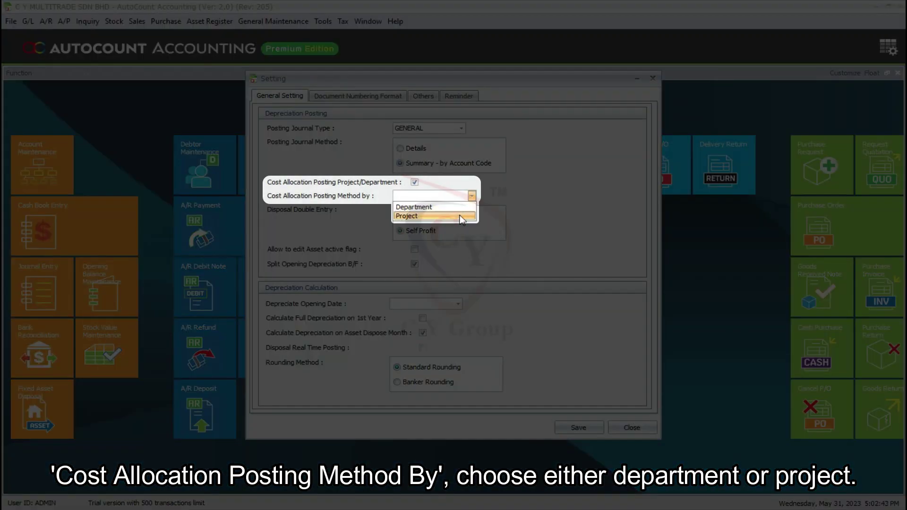
left_click(415, 183)
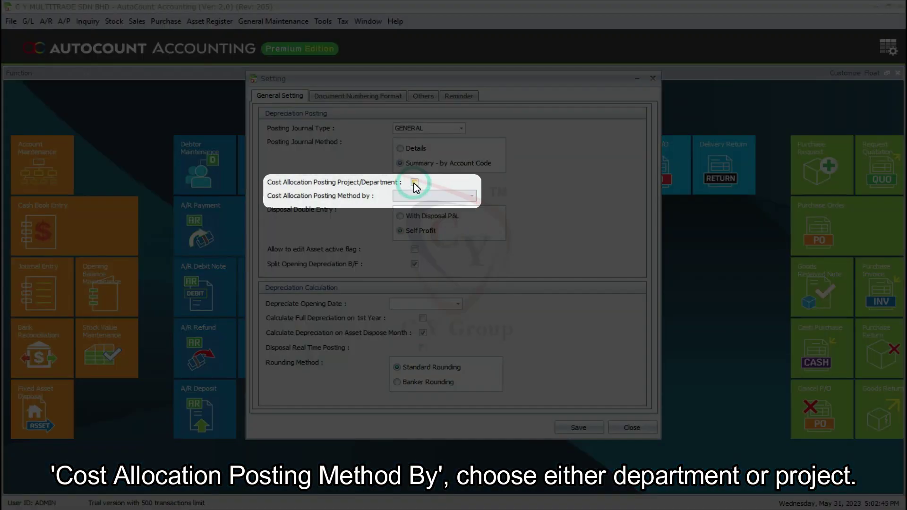
left_click(415, 183)
left_click(472, 196)
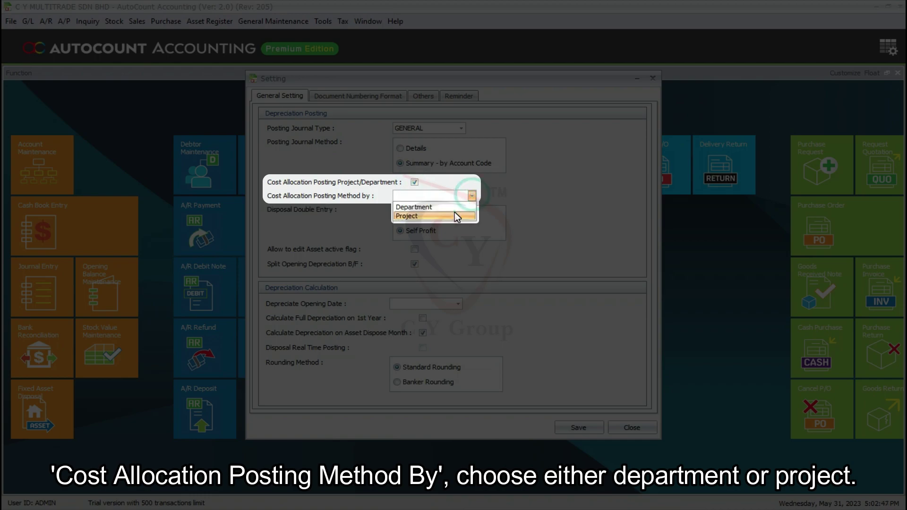
left_click(455, 215)
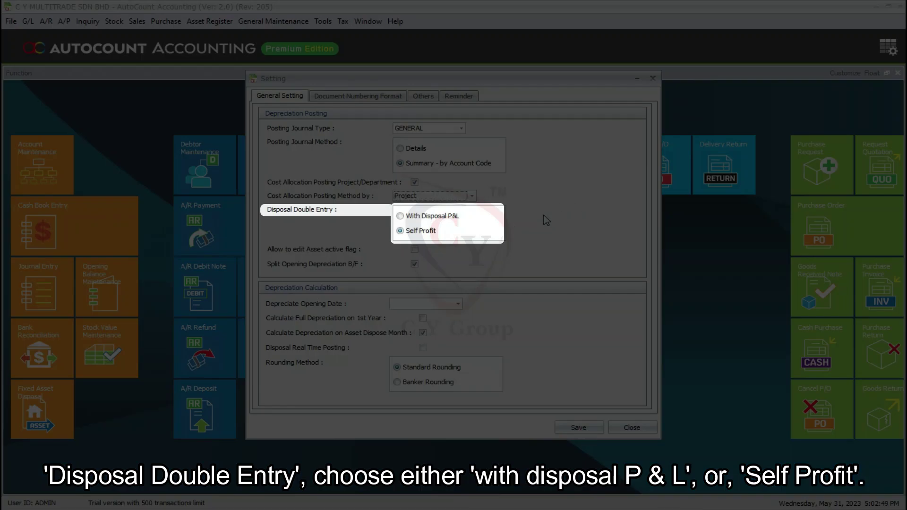
left_click(433, 231)
left_click(446, 216)
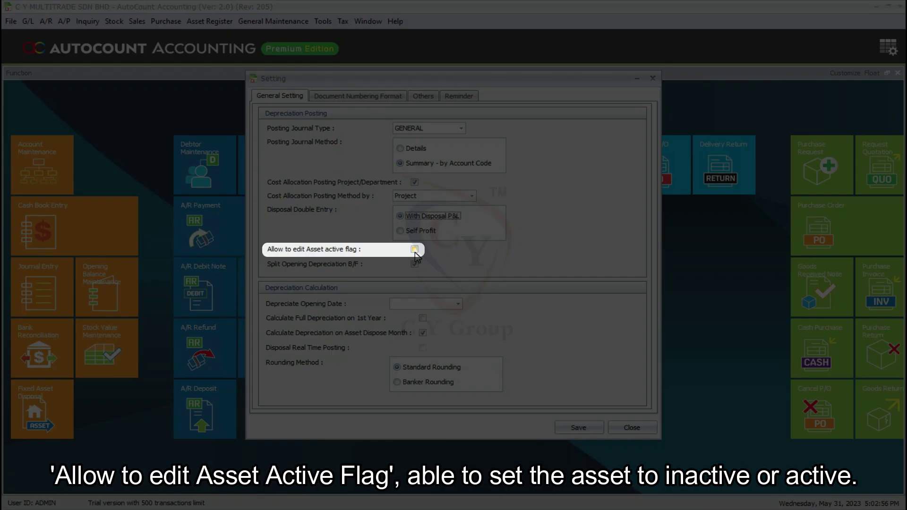
- Allow editing the asset active flag and switch disposal double entry back to Self Profit
left_click(415, 252)
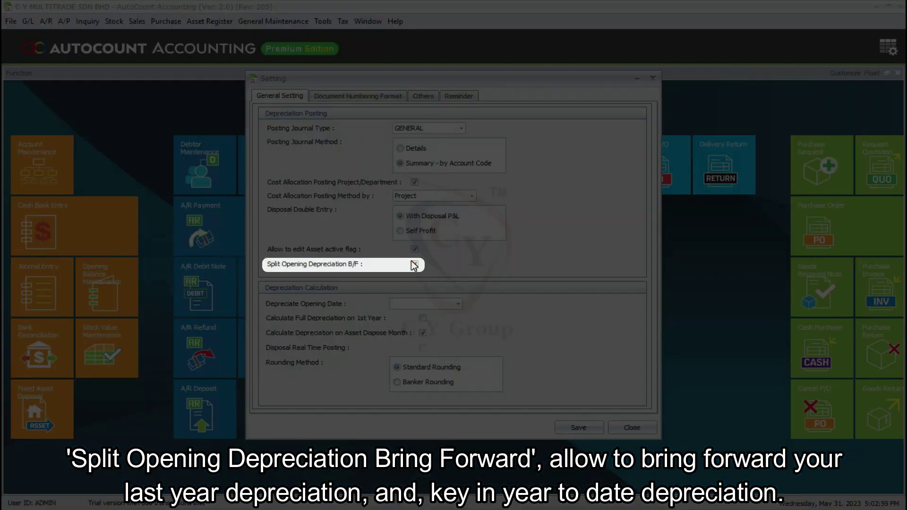
left_click(414, 264)
left_click(422, 234)
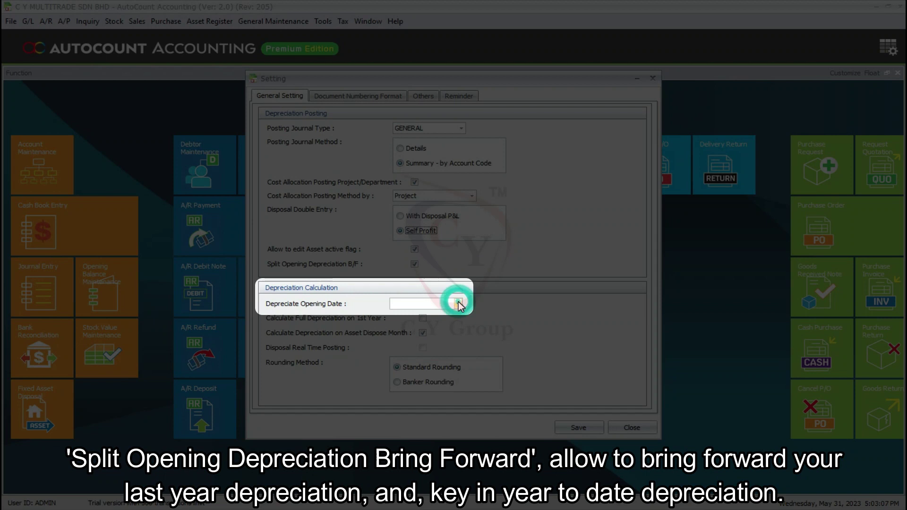
- Set the Depreciate Opening Date to 01/11/2022
left_click(458, 304)
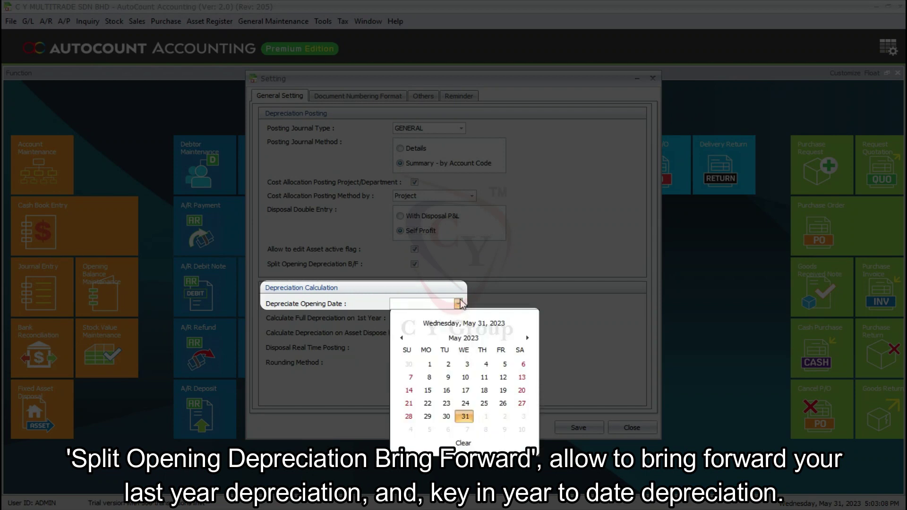
left_click(401, 338)
left_click(464, 337)
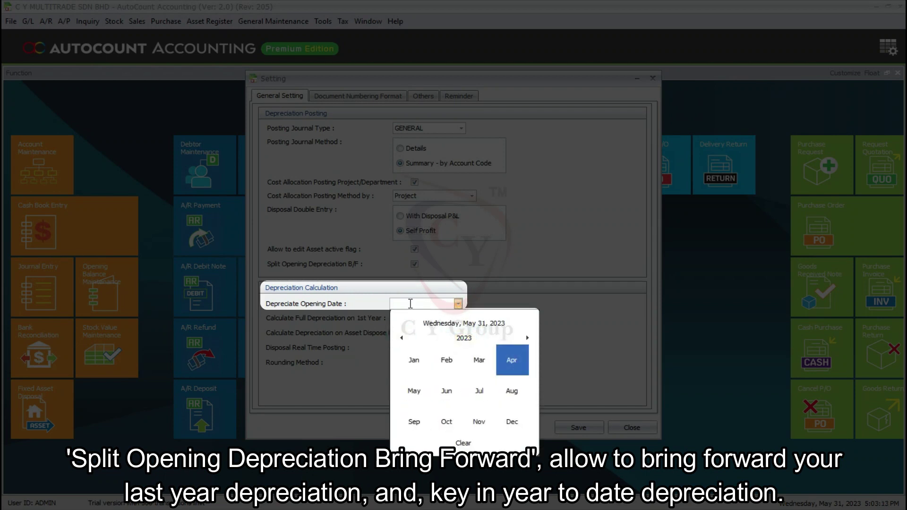
left_click(402, 338)
left_click(479, 422)
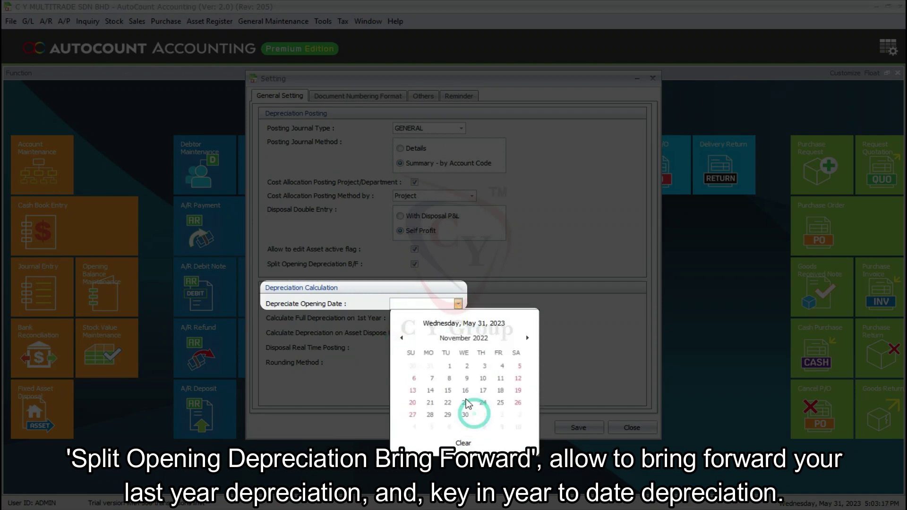
left_click(448, 364)
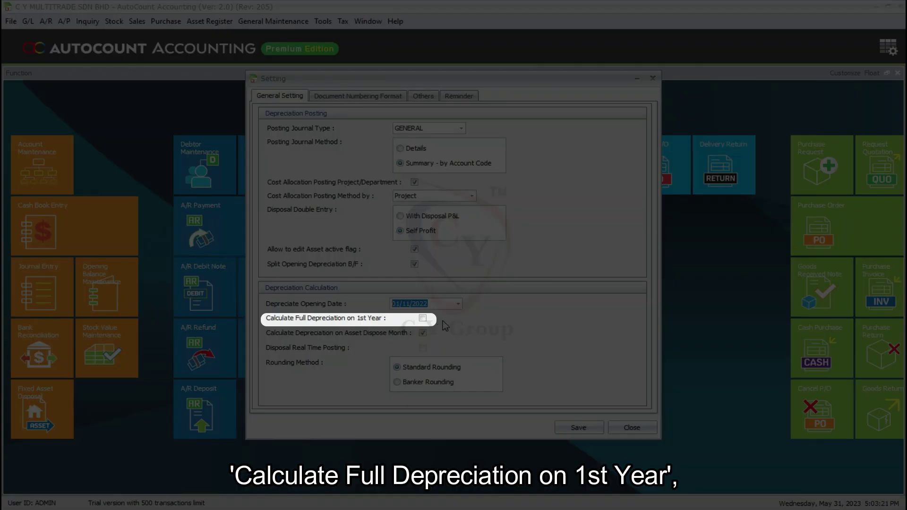
- Tick Calculate Full Depreciation on 1st Year and view the Document Numbering Format tab
left_click(422, 318)
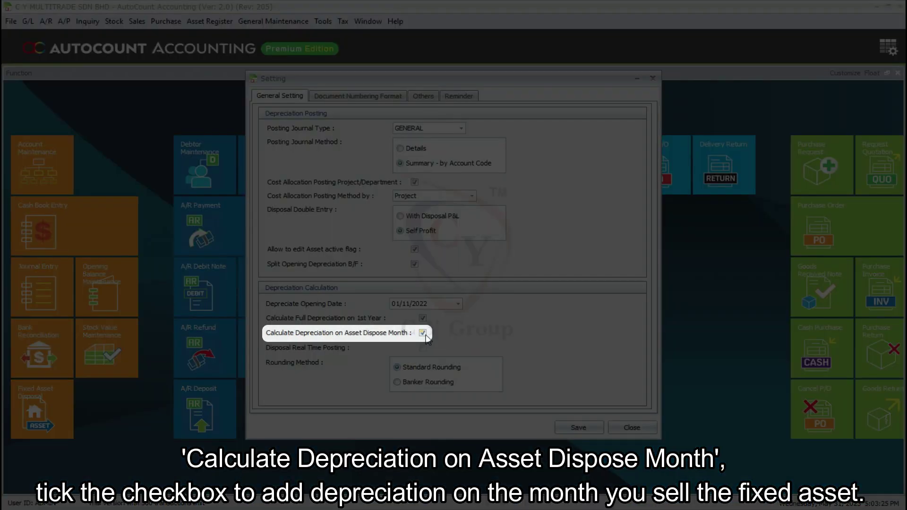
left_click(423, 333)
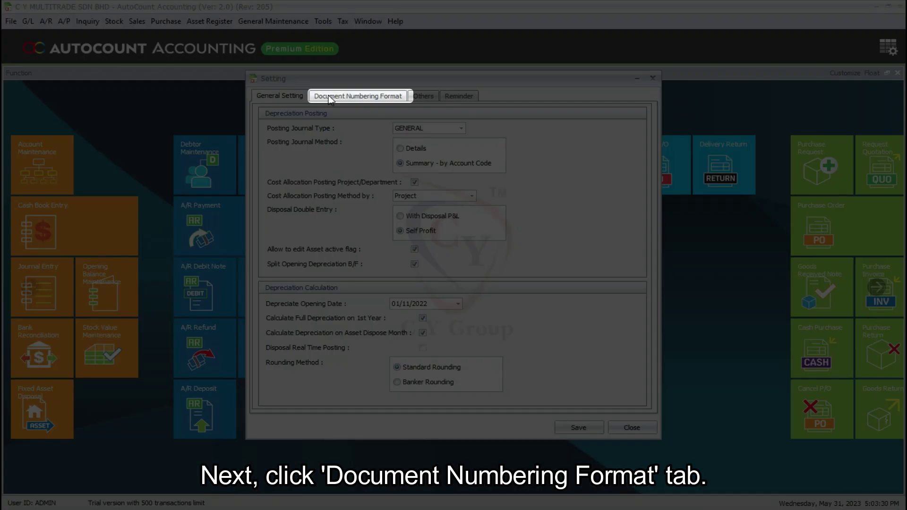
left_click(331, 97)
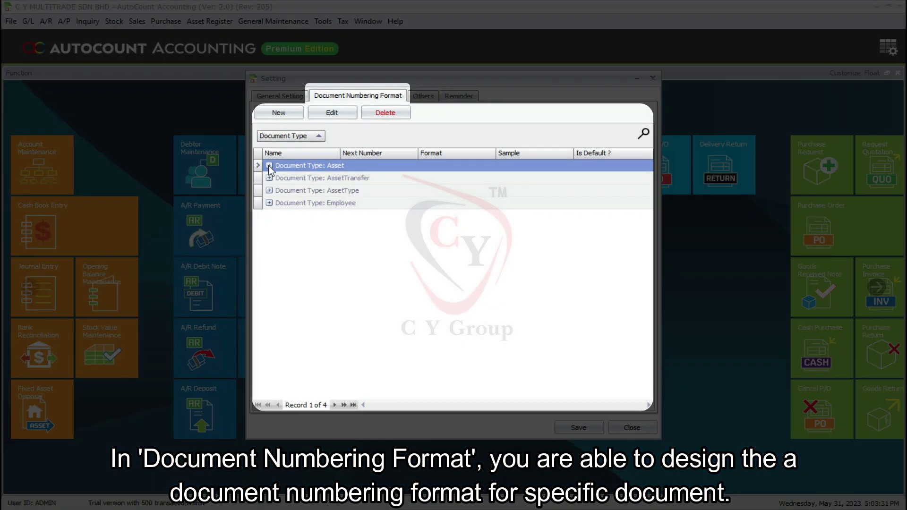
- Expand the Asset, AssetTransfer, AssetType and Employee numbering formats and inspect the new-format form
left_click(269, 165)
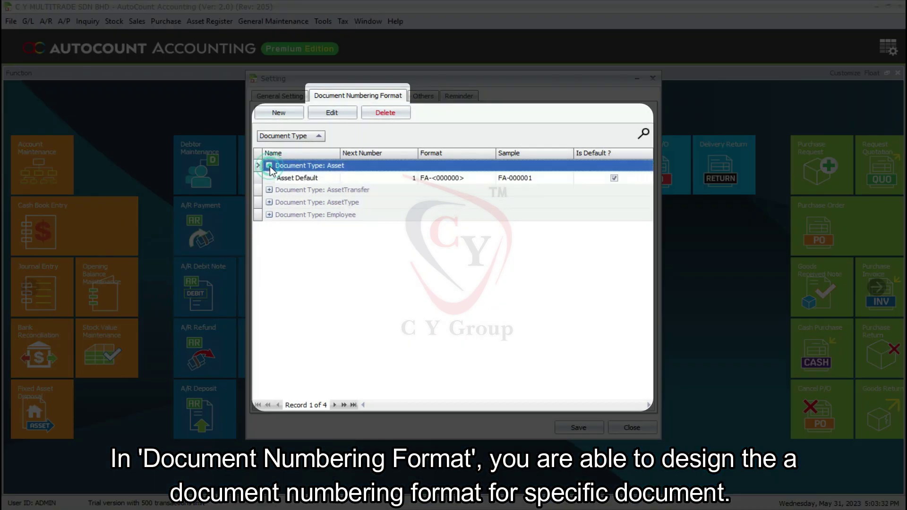
left_click(269, 190)
left_click(269, 216)
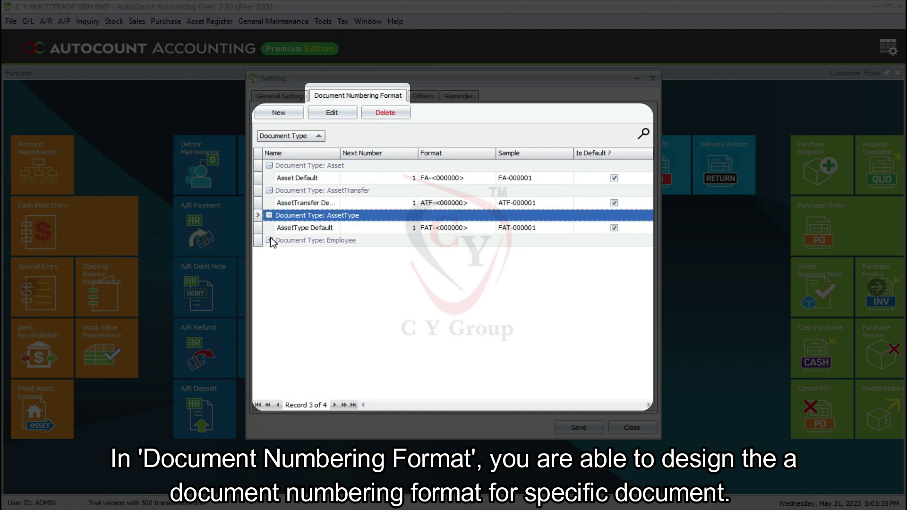
left_click(270, 241)
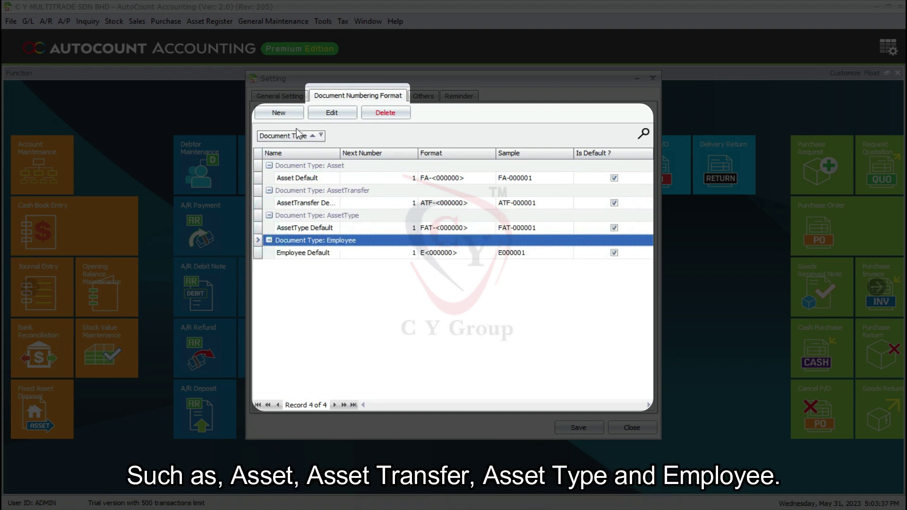
left_click(283, 113)
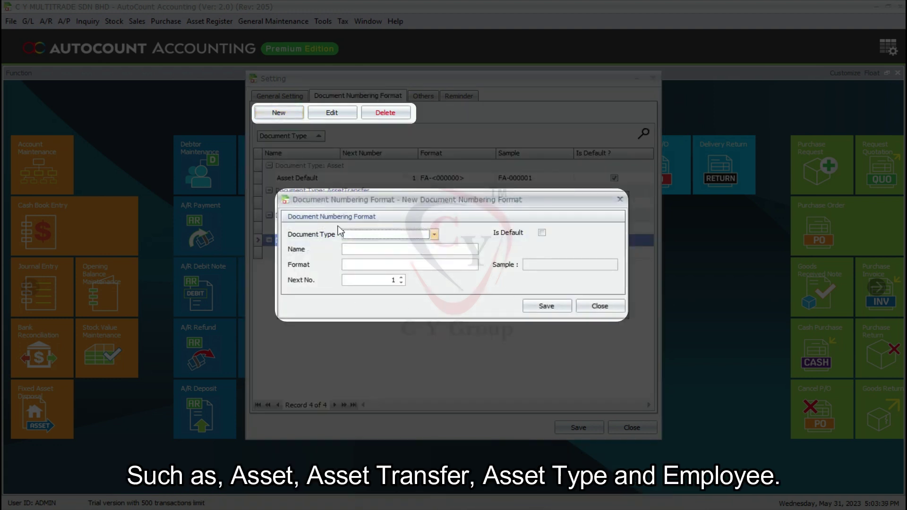
left_click(608, 308)
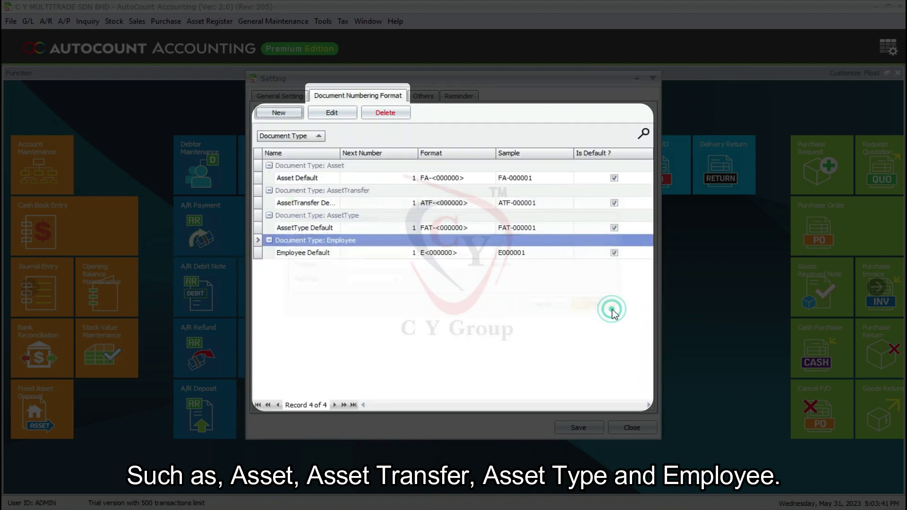
- Change the Project Code field length to 50 and apply it, confirming the change
left_click(420, 95)
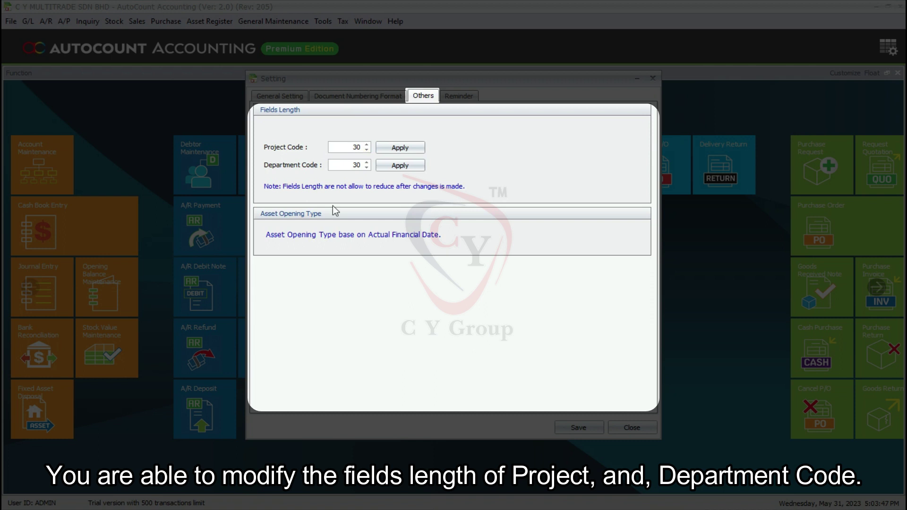
double_click(354, 148)
type("50")
left_click(401, 147)
left_click(437, 273)
left_click(452, 276)
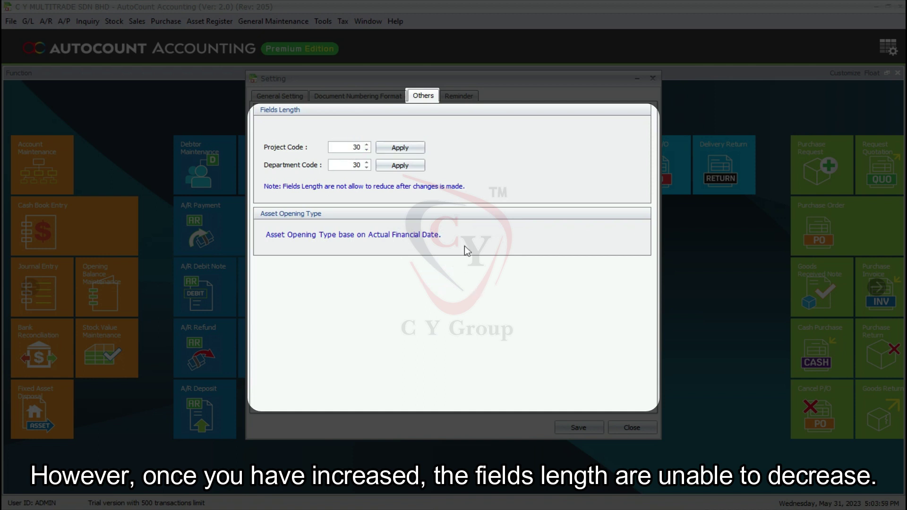
left_click(415, 148)
left_click(425, 276)
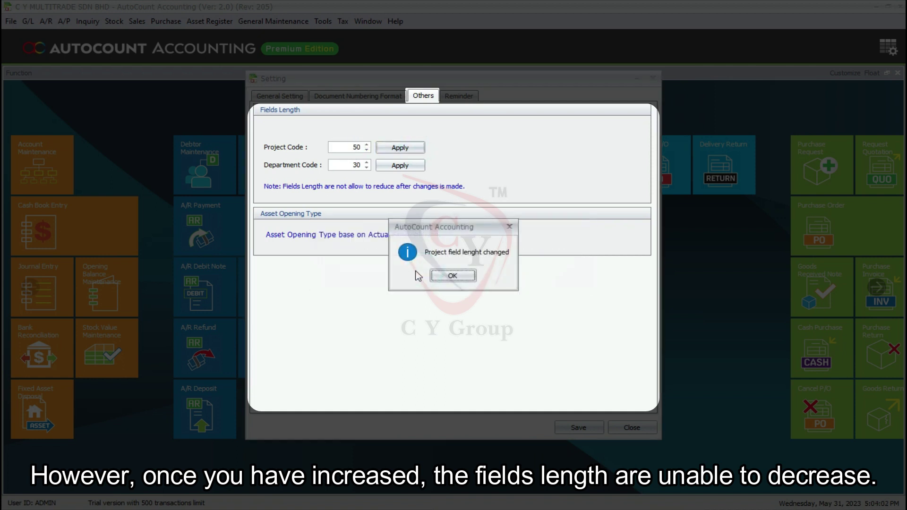
left_click(452, 276)
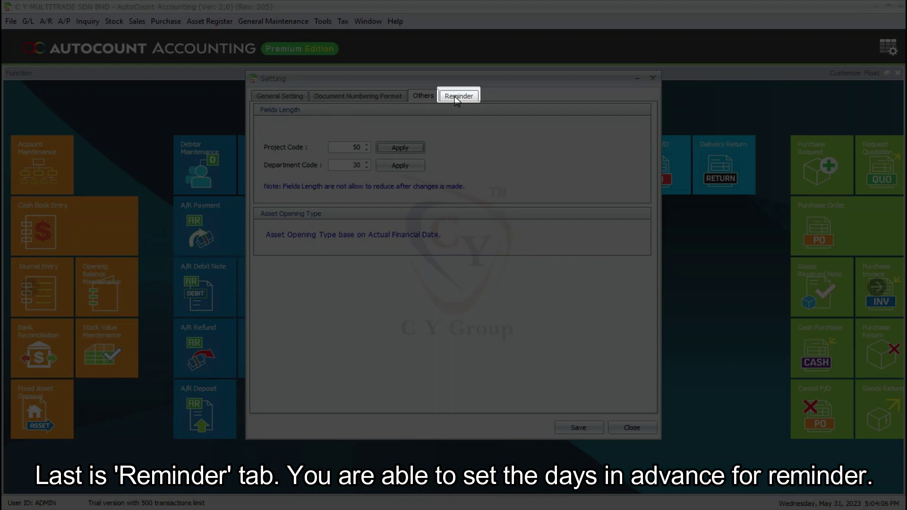
- Review the 30- and 7-day reminder periods and save the asset settings
left_click(456, 99)
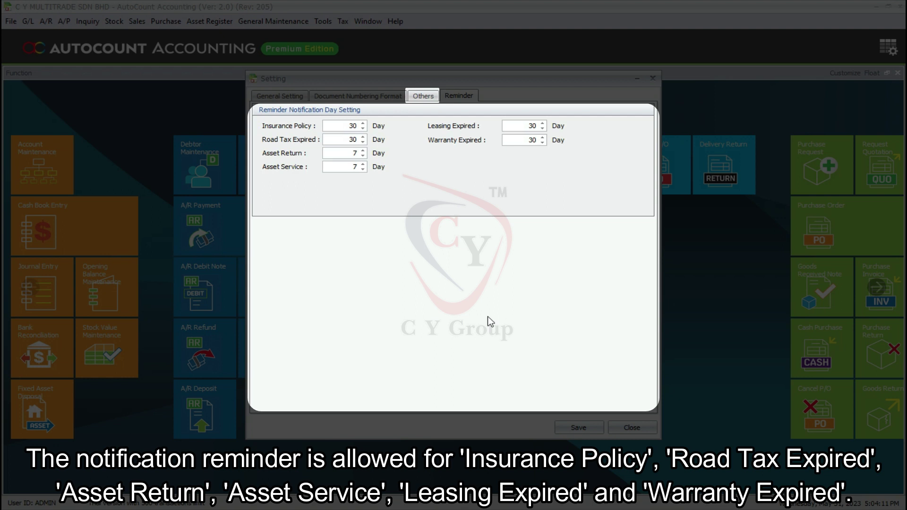
left_click(579, 427)
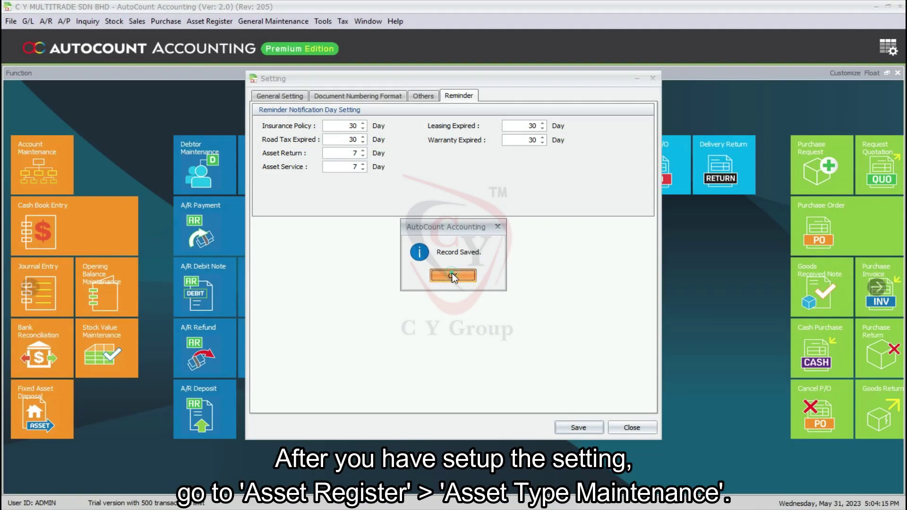
left_click(452, 276)
- Open Asset Type Maintenance from Asset Register and start new asset type FAT-000001
left_click(220, 22)
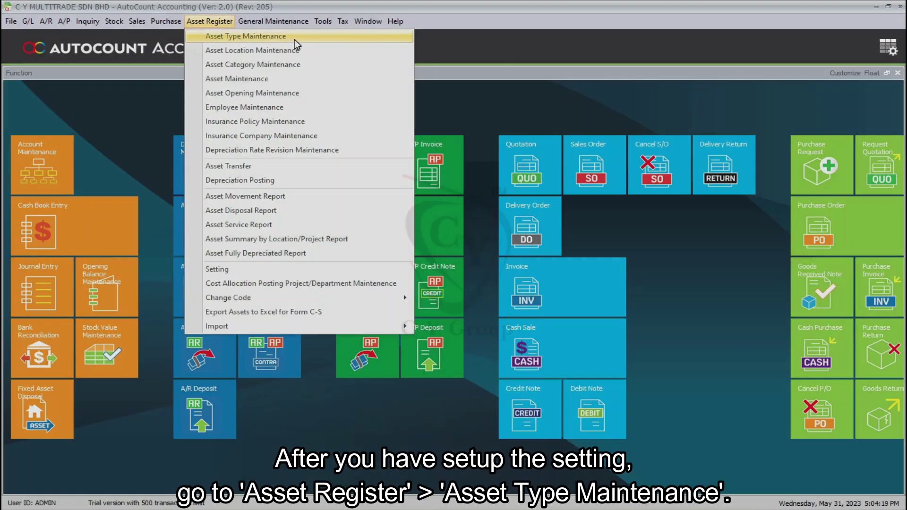
left_click(293, 40)
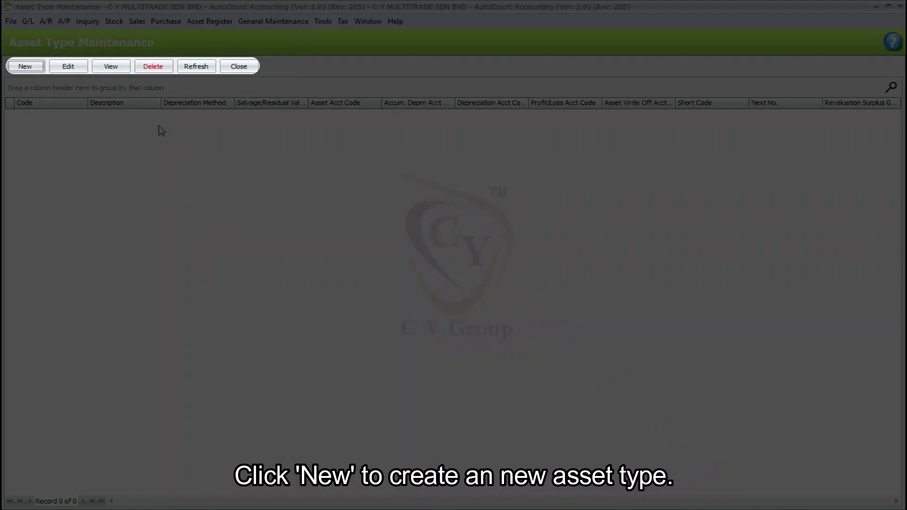
left_click(31, 69)
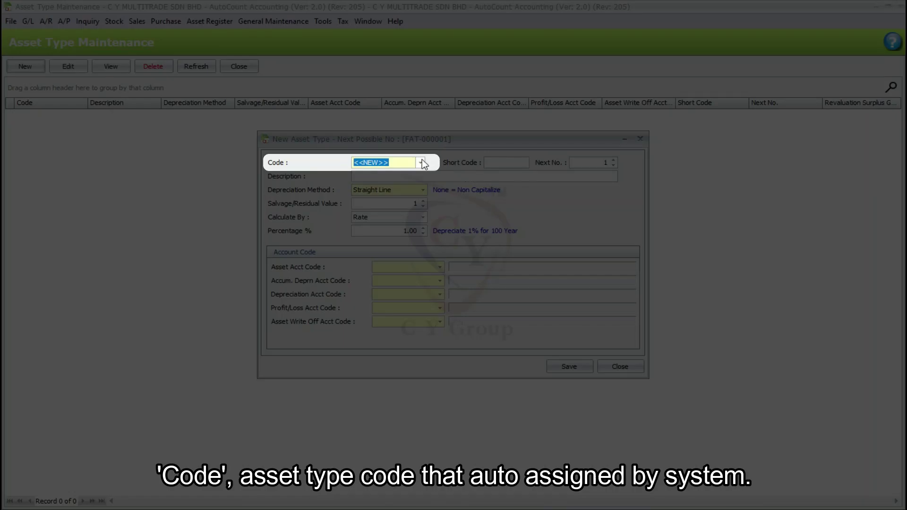
- Enter FURNITURE & FITTING as the description and review the depreciation methods
left_click(420, 163)
left_click(421, 162)
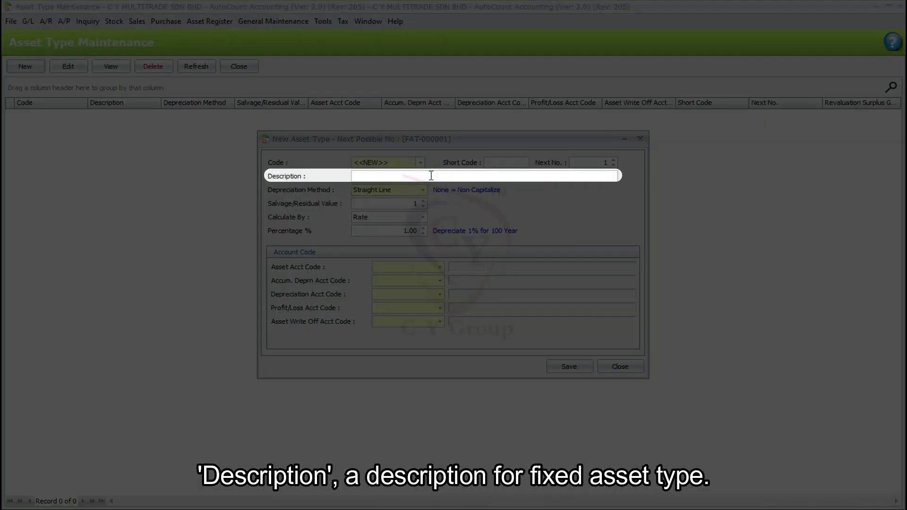
type("FURNITURE & FIT")
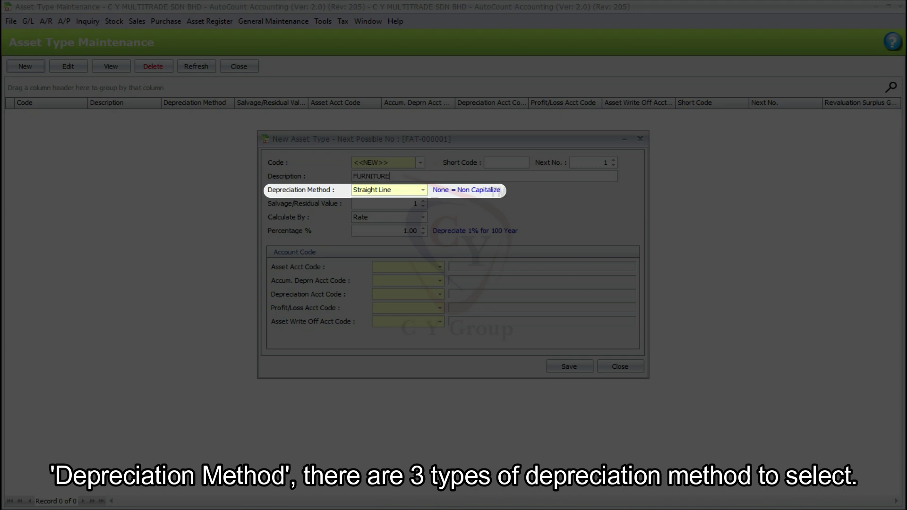
type("TING")
left_click(424, 190)
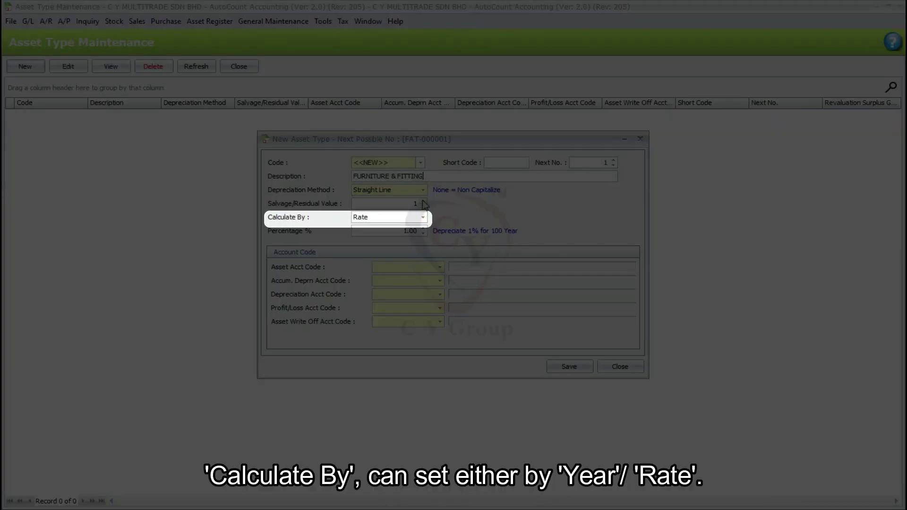
- Calculate depreciation by Rate at 20% per year
left_click(424, 218)
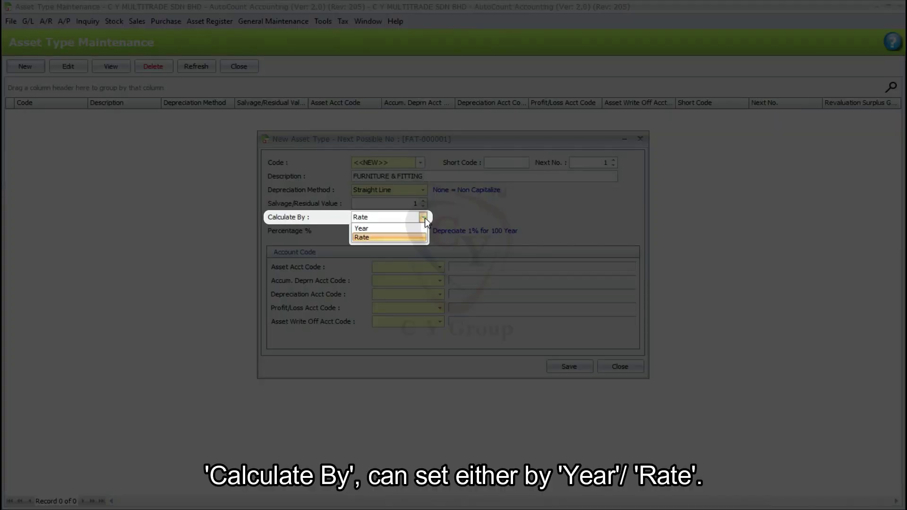
left_click(426, 228)
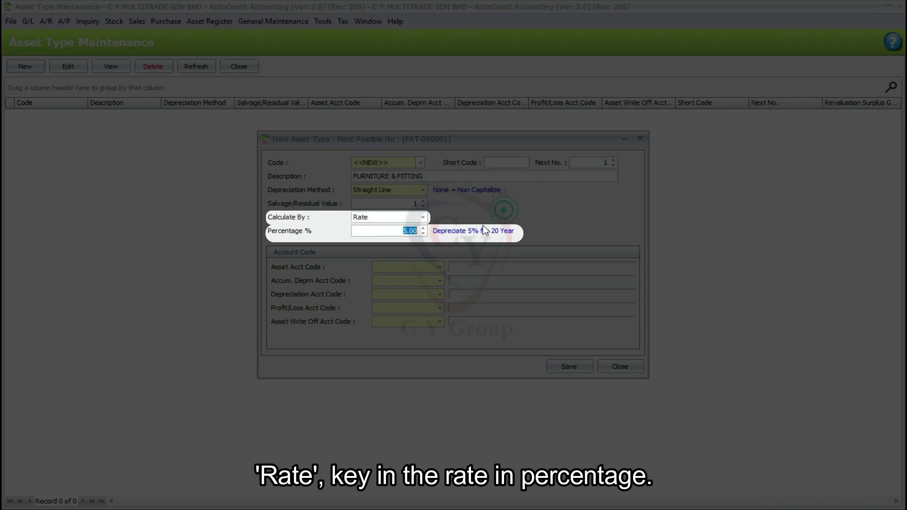
left_click(424, 217)
left_click(415, 236)
key("Tab")
type("20")
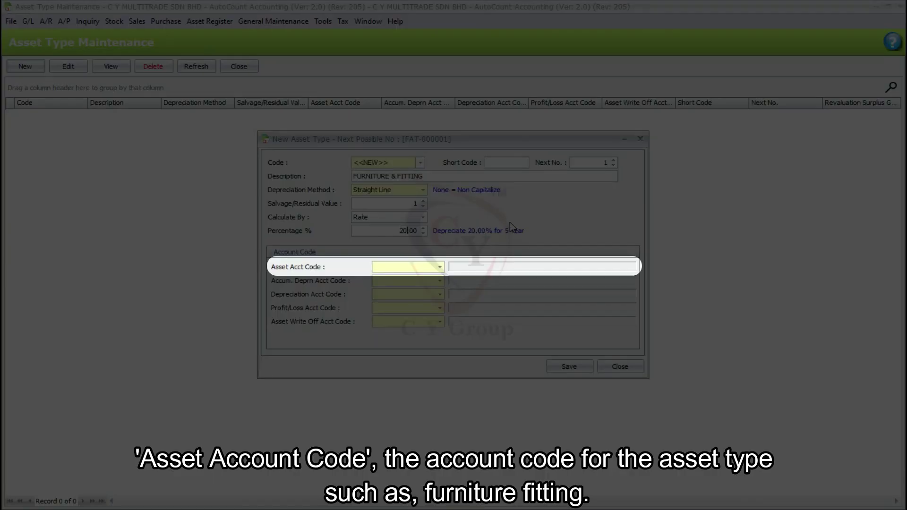
- Assign 200-2000 as the asset account and 903-0000 as the depreciation account
left_click(440, 268)
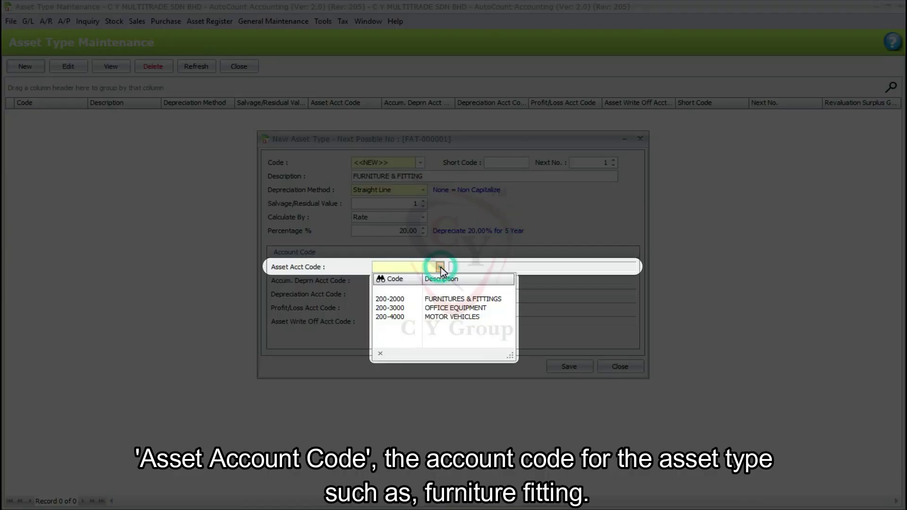
left_click(422, 300)
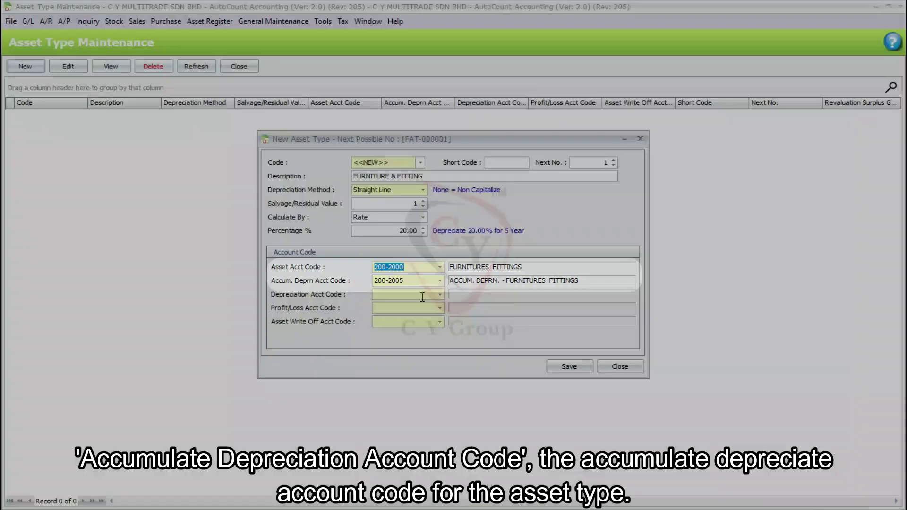
left_click(440, 294)
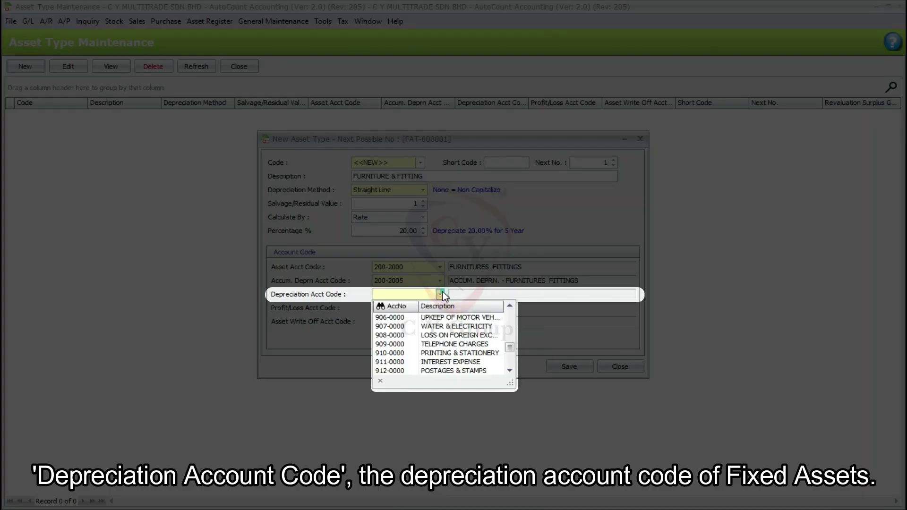
scroll(467, 337, "down", 5)
scroll(465, 337, "up", 8)
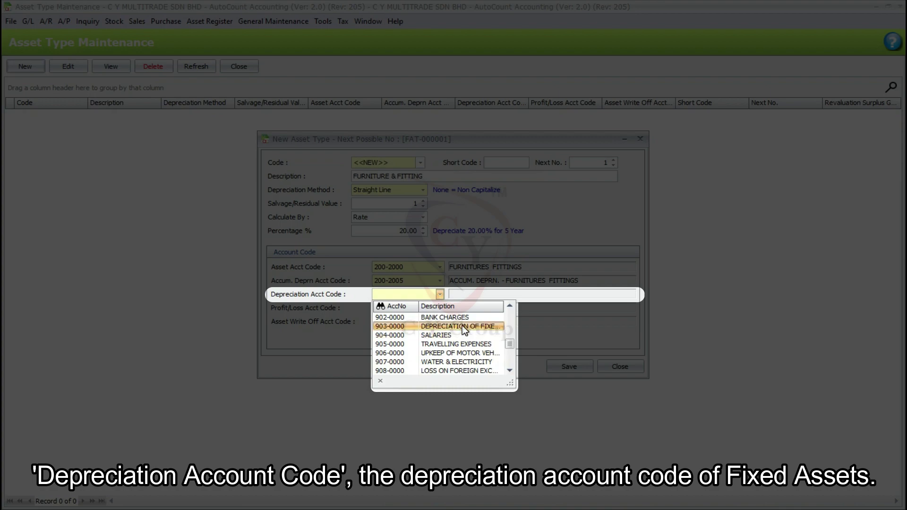
left_click(462, 327)
- Assign 205-0000 as the profit/loss account and 960-0000 as the asset write-off account
left_click(440, 308)
scroll(472, 362, "down", 3)
scroll(475, 373, "down", 5)
scroll(475, 371, "up", 7)
scroll(475, 369, "up", 8)
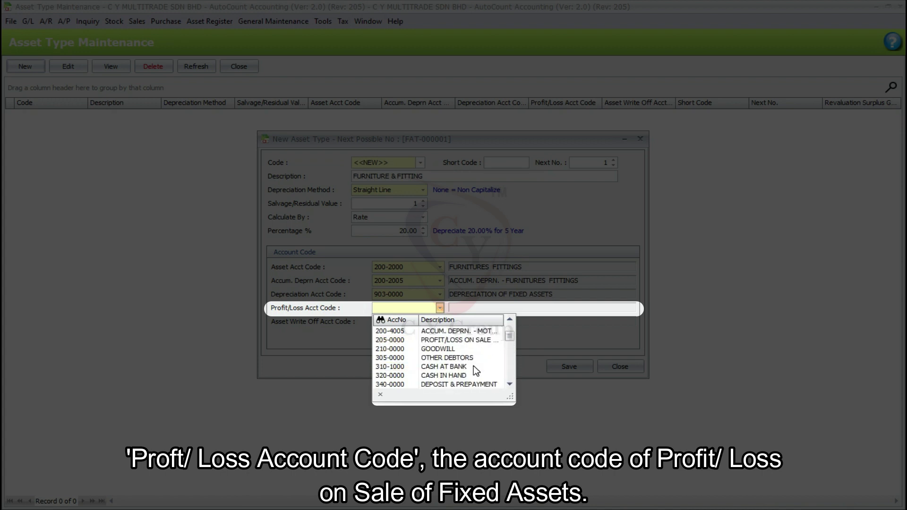
left_click(474, 343)
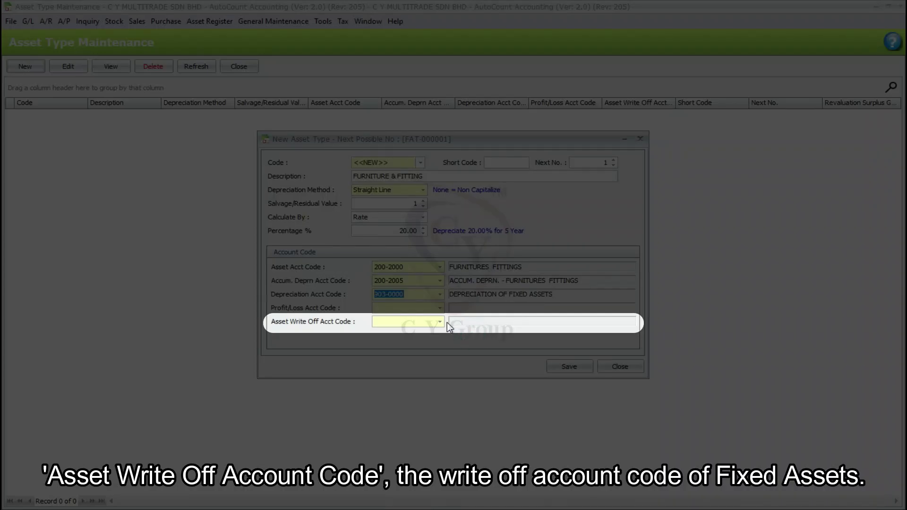
left_click(439, 322)
scroll(501, 373, "down", 10)
scroll(466, 371, "up", 4)
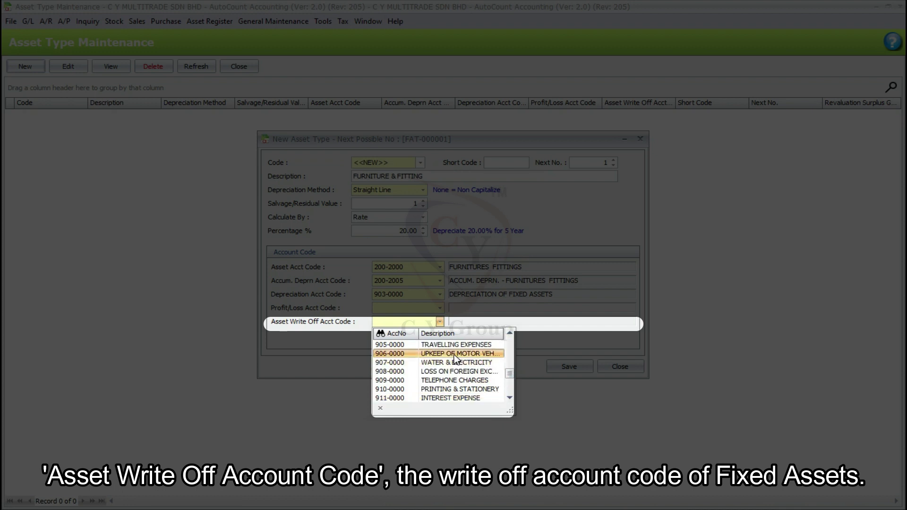
scroll(458, 370, "down", 6)
scroll(459, 371, "down", 6)
left_click(453, 344)
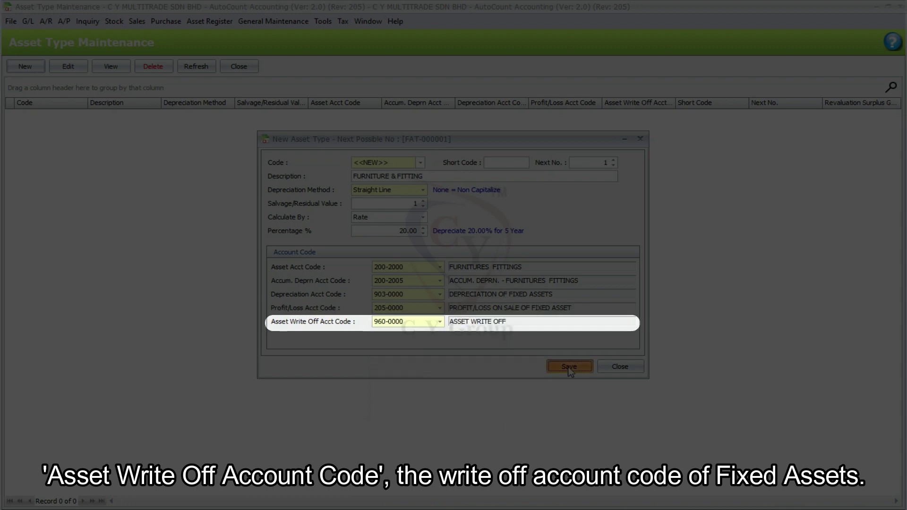